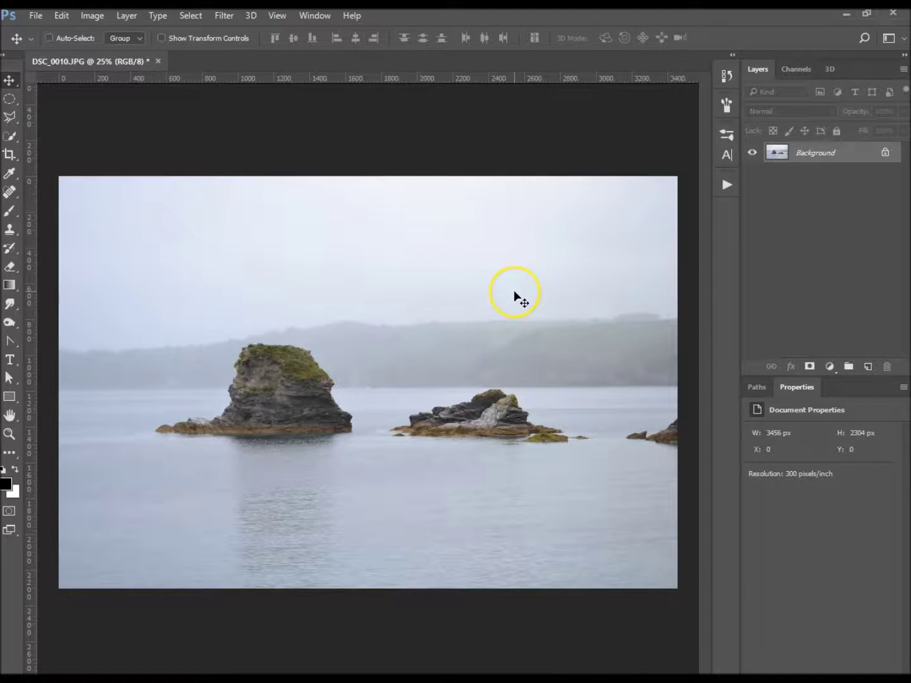
- Duplicate the background as Layer 1 and open the copy in the Camera Raw Filter
{"action": "key", "text": "ctrl+j"}
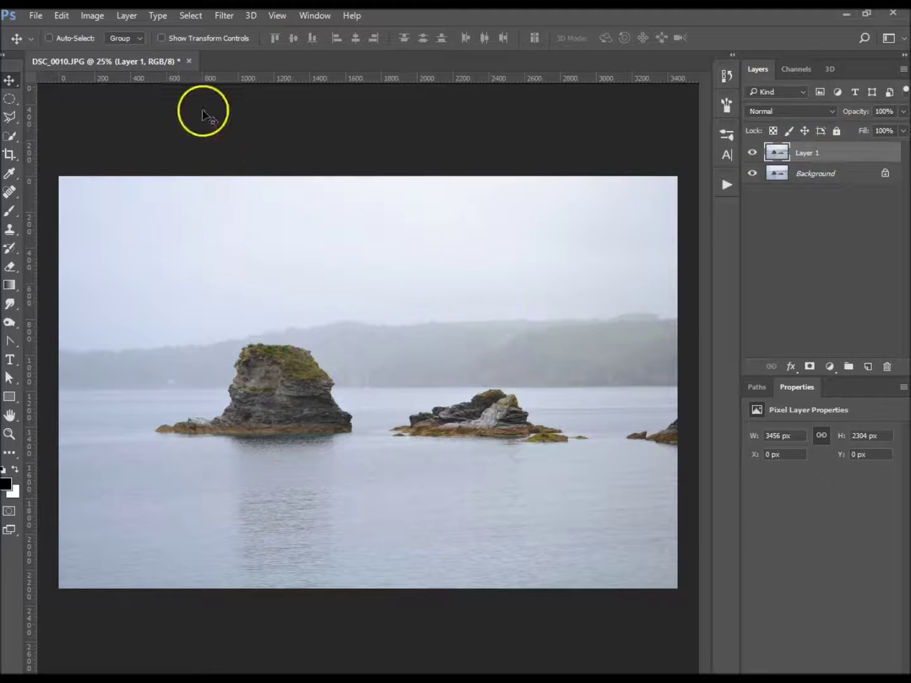
{"action": "left_click", "coordinate": [225, 16]}
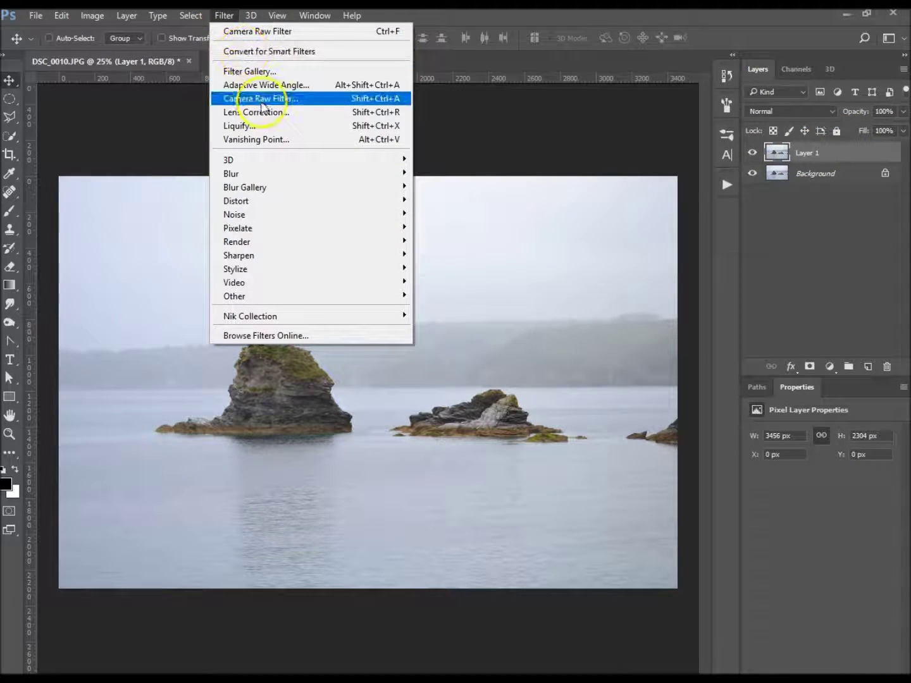
{"action": "left_click", "coordinate": [267, 99]}
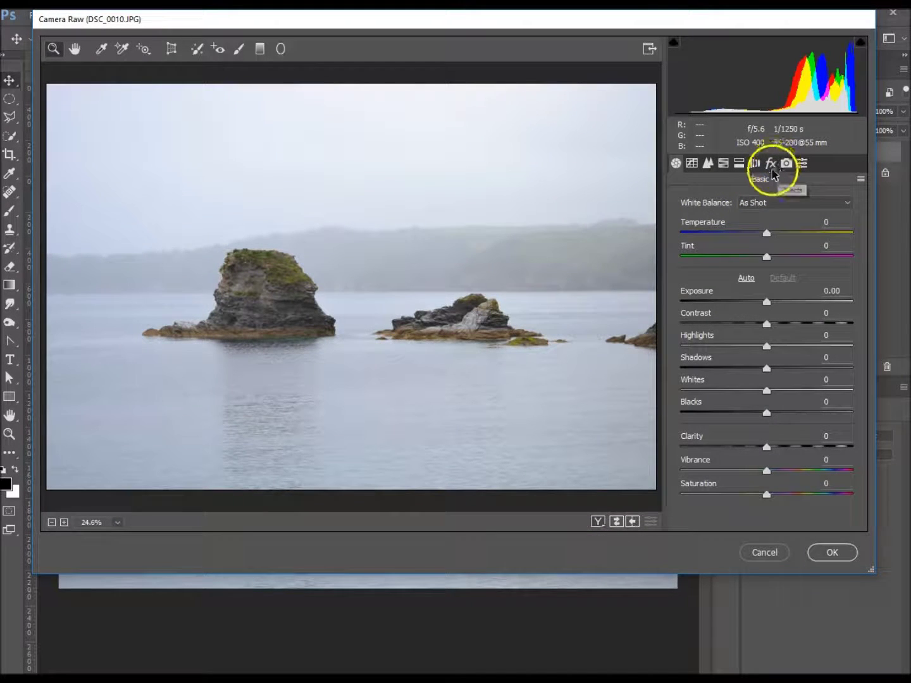
- In the Effects panel, trial global Dehaze amounts up to about +39, then return Dehaze to 0
{"action": "left_click", "coordinate": [771, 165]}
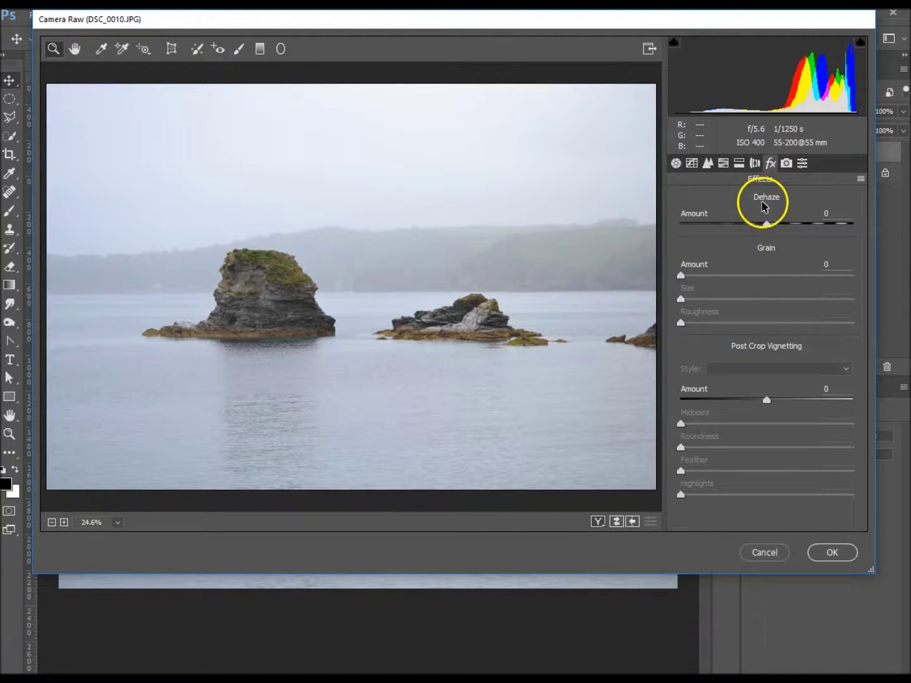
{"action": "left_click", "coordinate": [767, 226]}
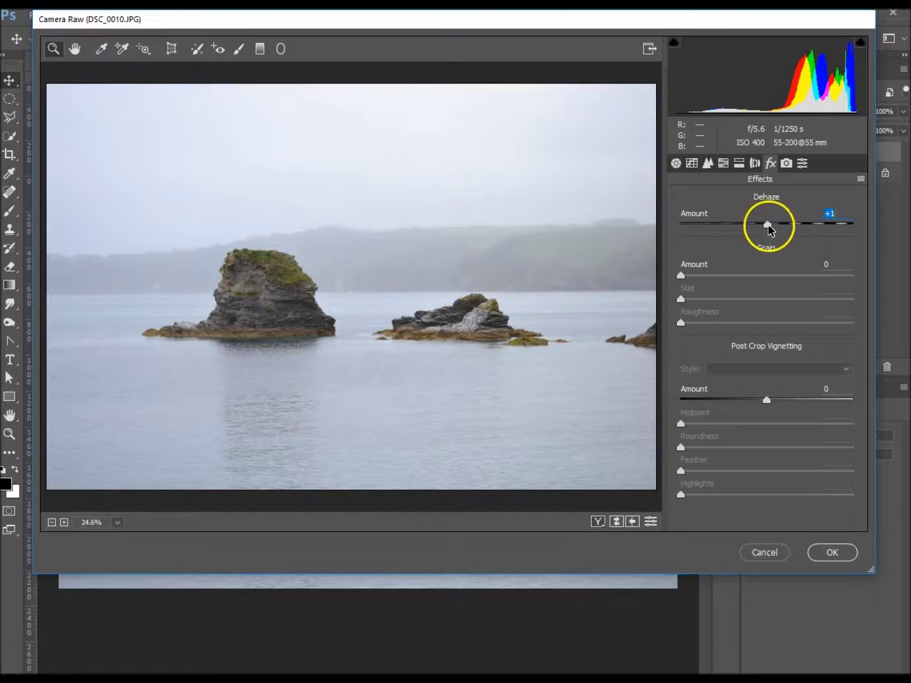
{"action": "left_click_drag", "start_coordinate": [768, 227], "coordinate": [795, 227]}
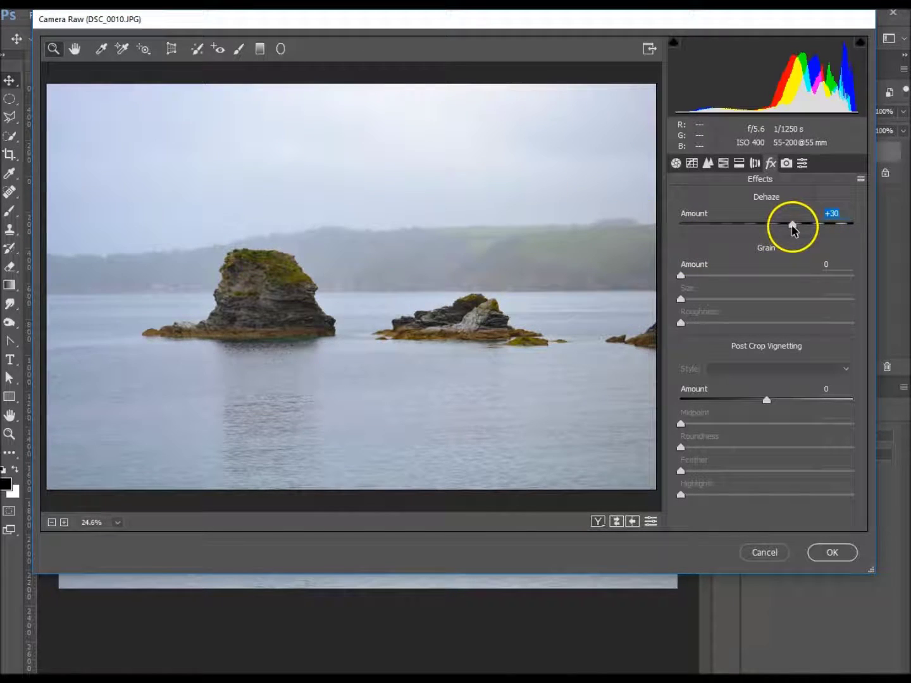
{"action": "left_click_drag", "start_coordinate": [793, 230], "coordinate": [789, 231]}
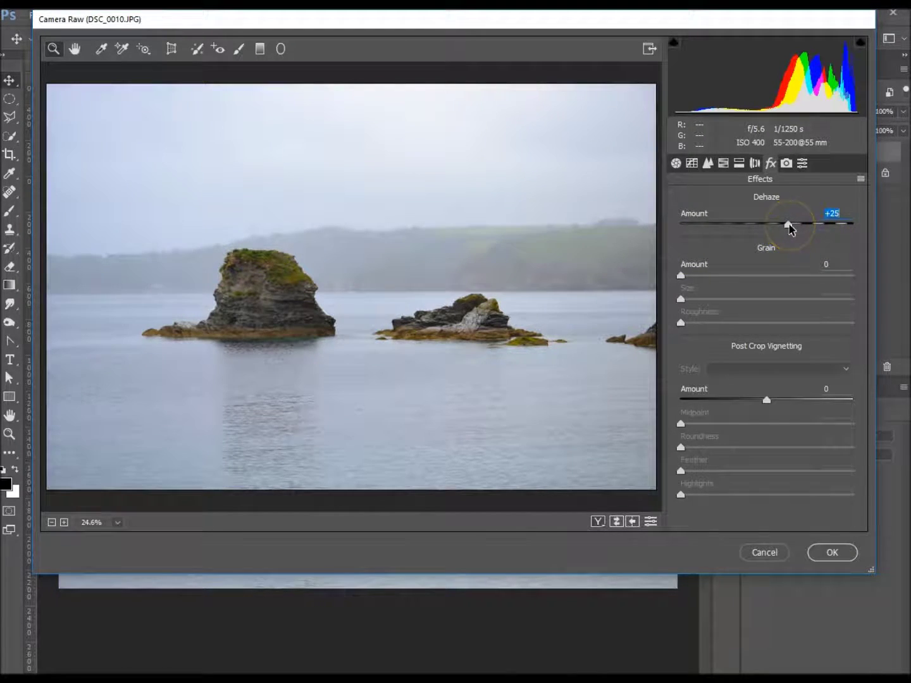
{"action": "left_click_drag", "start_coordinate": [788, 229], "coordinate": [787, 230]}
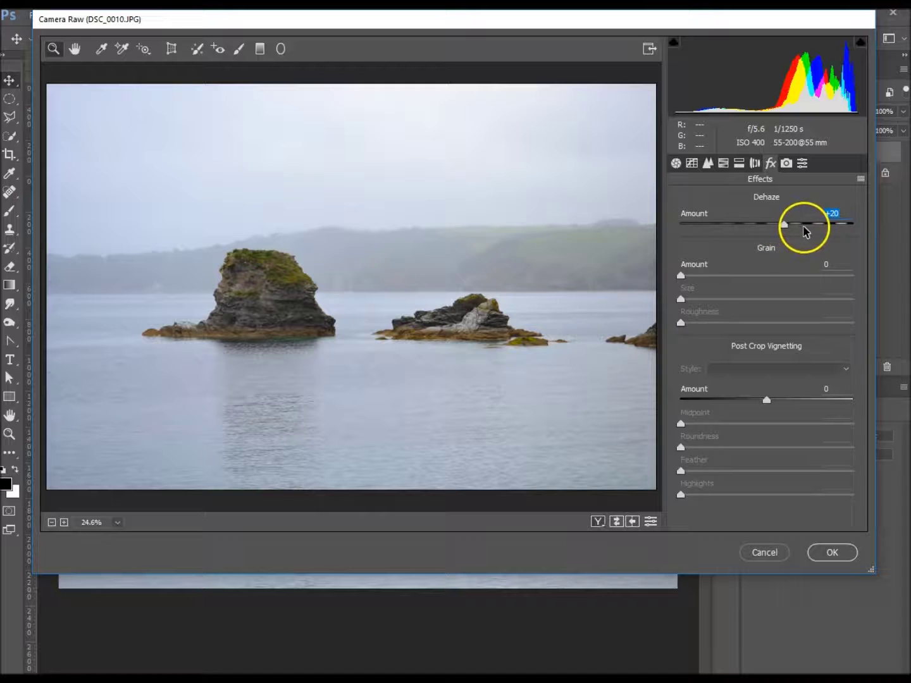
{"action": "left_click_drag", "start_coordinate": [786, 231], "coordinate": [803, 234]}
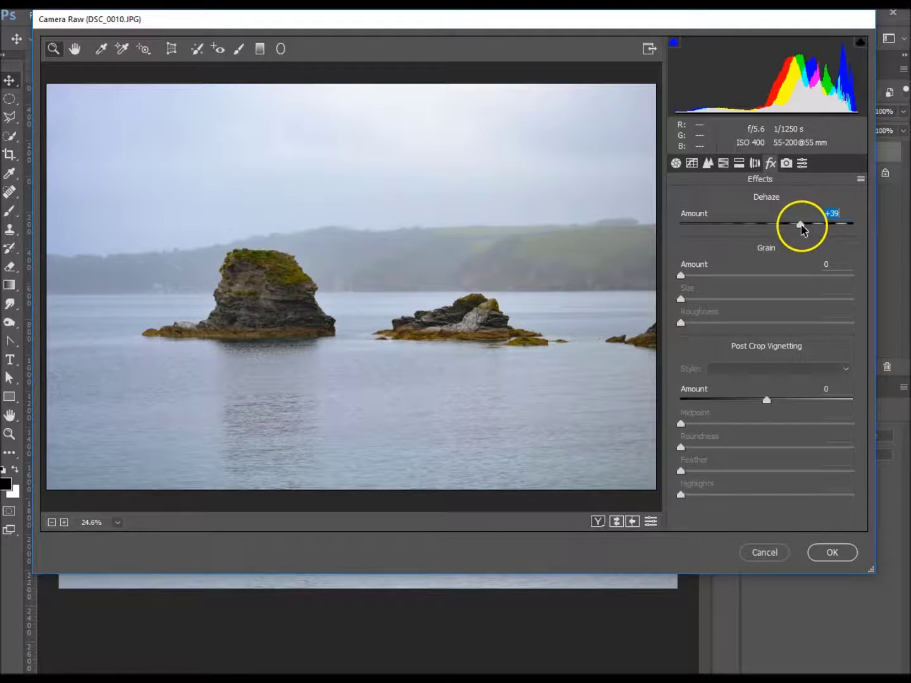
{"action": "left_click_drag", "start_coordinate": [801, 229], "coordinate": [769, 234]}
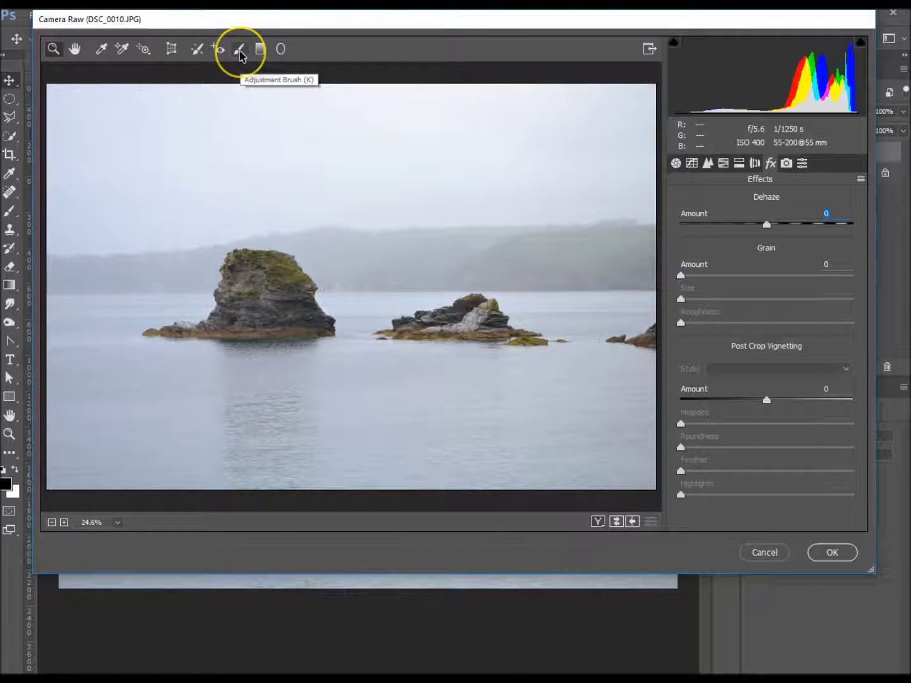
- Switch to the Adjustment Brush and give it Dehaze +30 and Clarity +5
{"action": "left_click", "coordinate": [239, 53]}
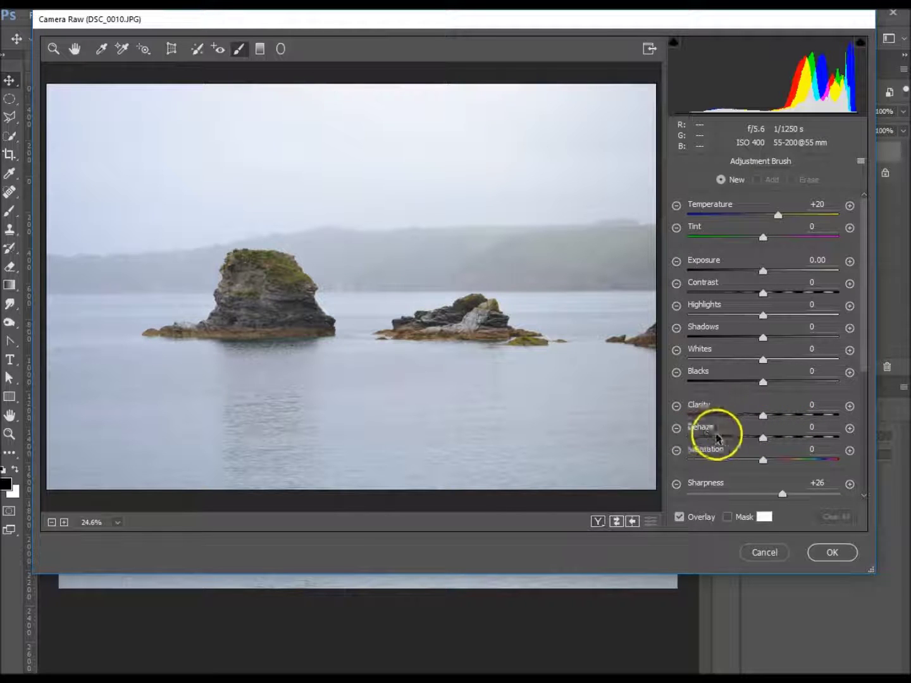
{"action": "left_click_drag", "start_coordinate": [762, 438], "coordinate": [786, 441]}
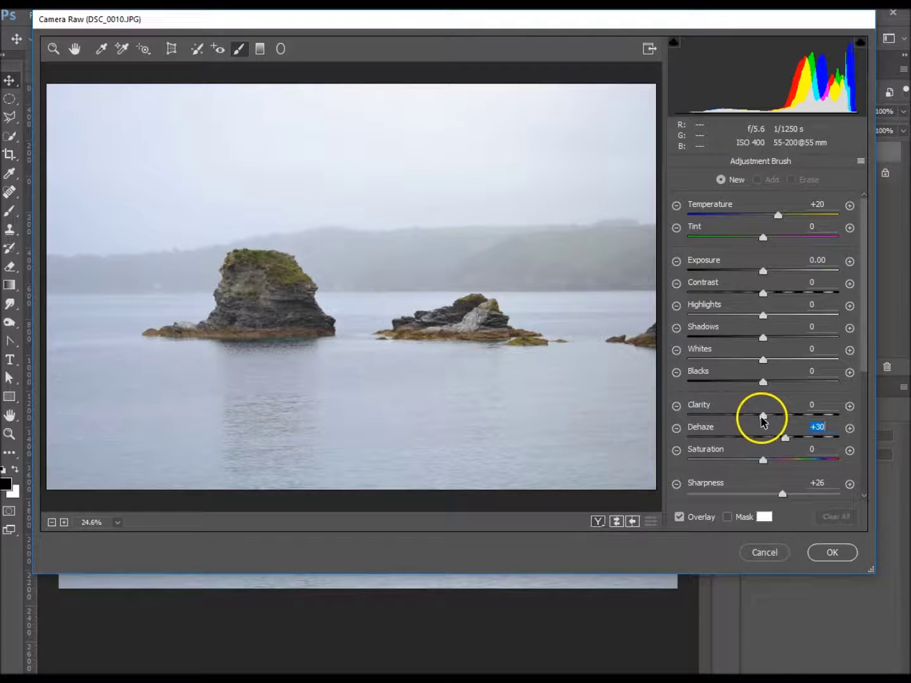
{"action": "left_click_drag", "start_coordinate": [763, 417], "coordinate": [766, 416]}
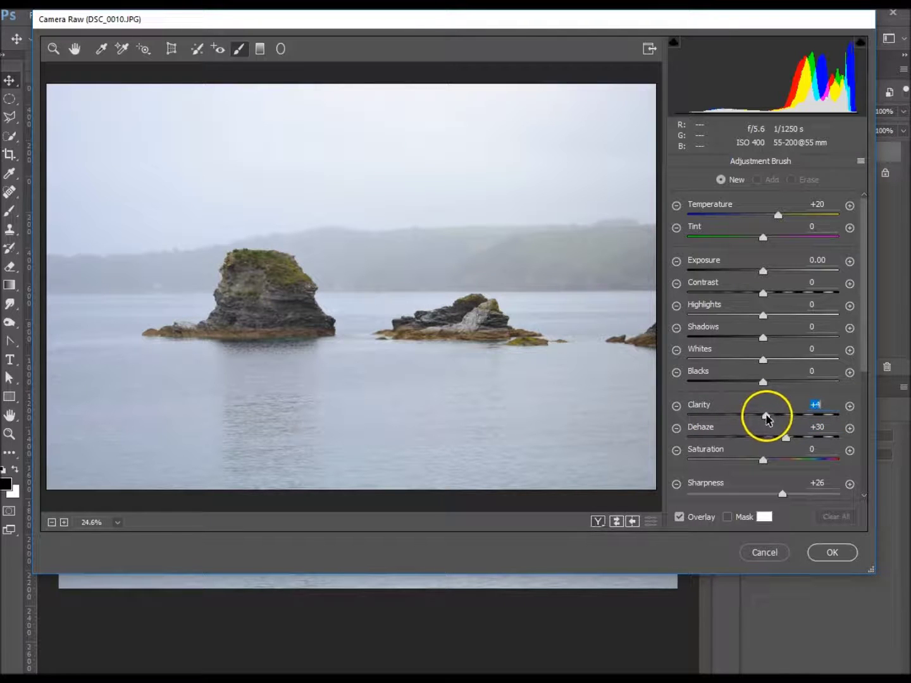
{"action": "left_click_drag", "start_coordinate": [765, 417], "coordinate": [768, 417]}
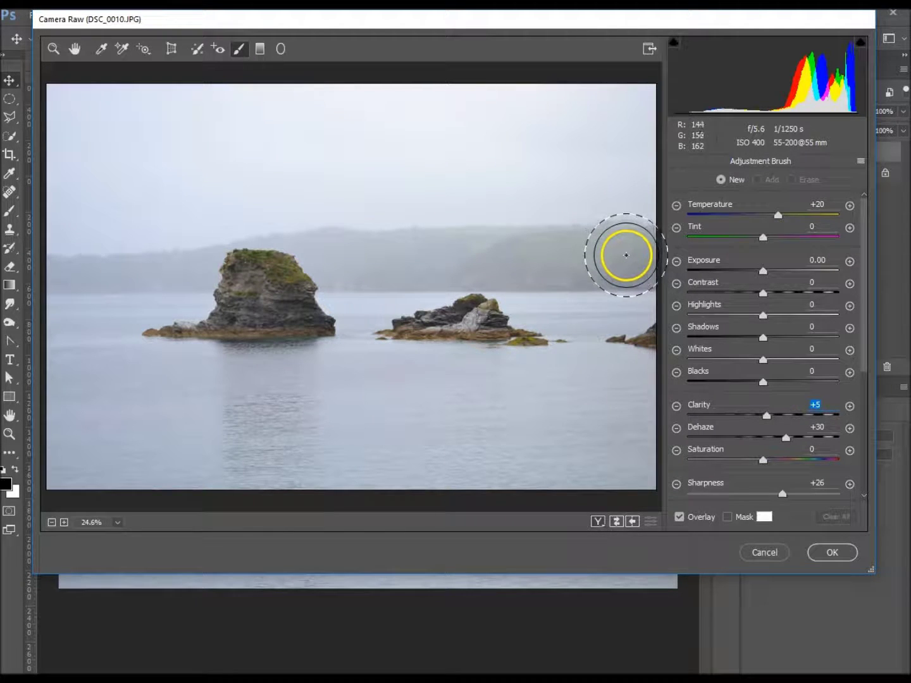
- Brush the dehaze over the distant hills, fine-tune its strength, and apply the edit to Layer 1
{"action": "mouse_move", "coordinate": [626, 254]}
{"action": "left_mouse_down"}
{"action": "mouse_move", "coordinate": [352, 254]}
{"action": "mouse_move", "coordinate": [327, 248]}
{"action": "mouse_move", "coordinate": [281, 209]}
{"action": "mouse_move", "coordinate": [246, 211]}
{"action": "mouse_move", "coordinate": [189, 236]}
{"action": "mouse_move", "coordinate": [189, 270]}
{"action": "mouse_move", "coordinate": [153, 260]}
{"action": "mouse_move", "coordinate": [59, 271]}
{"action": "mouse_move", "coordinate": [85, 266]}
{"action": "left_mouse_up"}
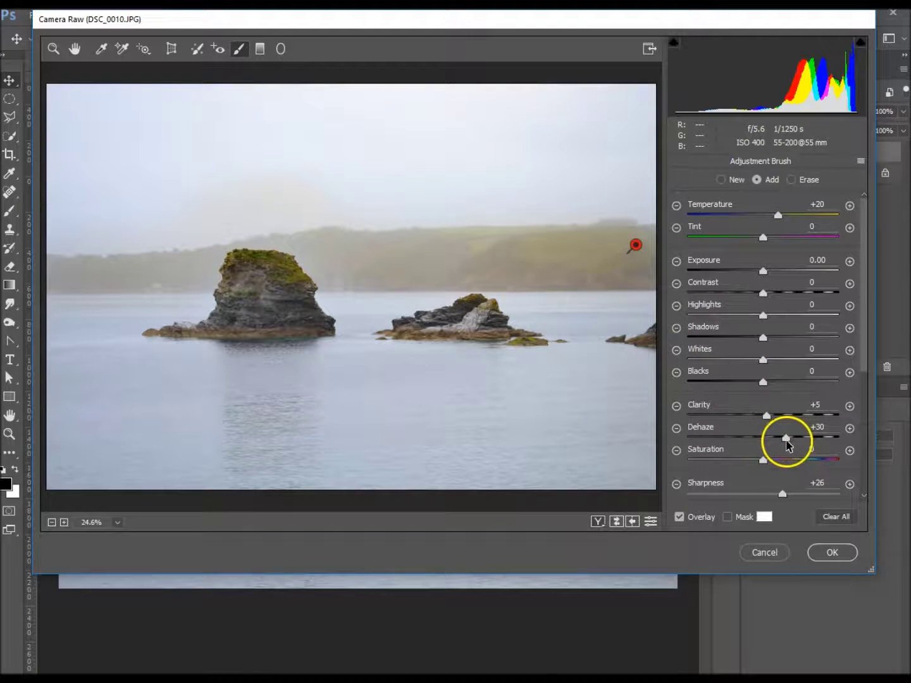
{"action": "mouse_move", "coordinate": [786, 441]}
{"action": "left_mouse_down"}
{"action": "mouse_move", "coordinate": [809, 434]}
{"action": "mouse_move", "coordinate": [759, 439]}
{"action": "mouse_move", "coordinate": [781, 437]}
{"action": "left_mouse_up"}
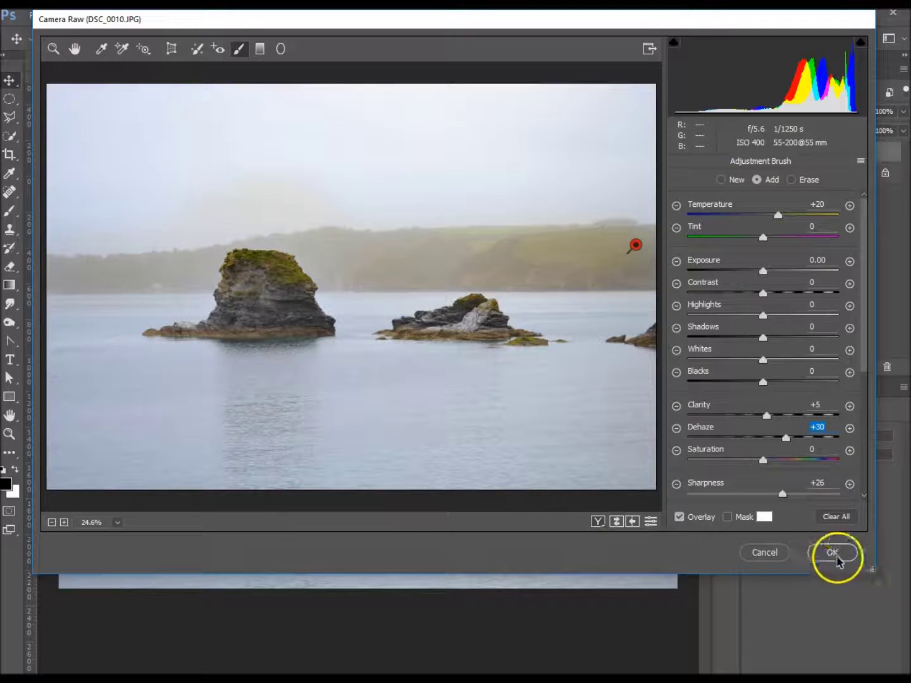
{"action": "left_click", "coordinate": [837, 559]}
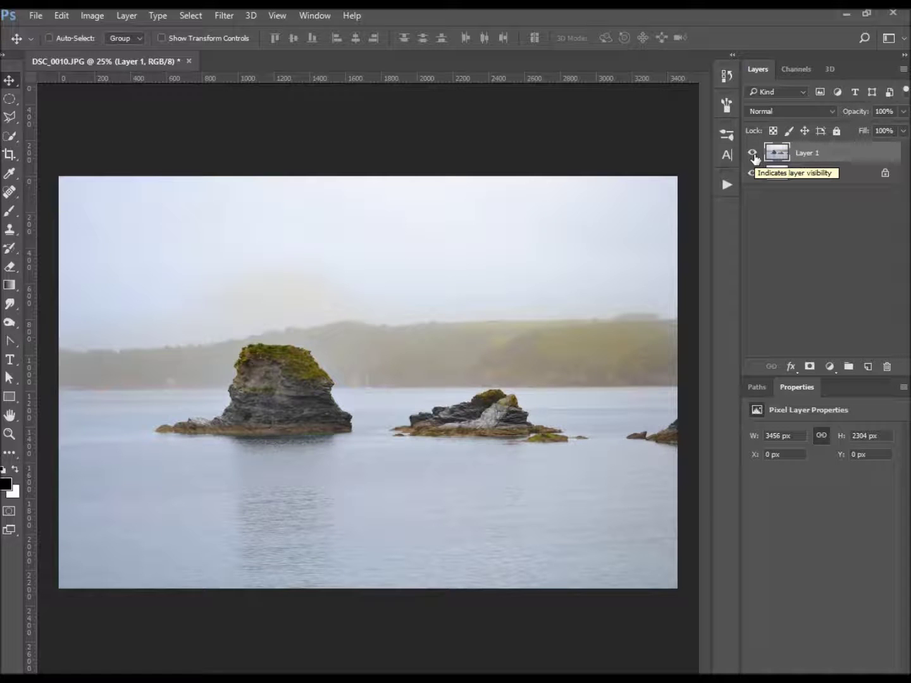
{"action": "left_click", "coordinate": [752, 153]}
{"action": "left_click", "coordinate": [753, 153]}
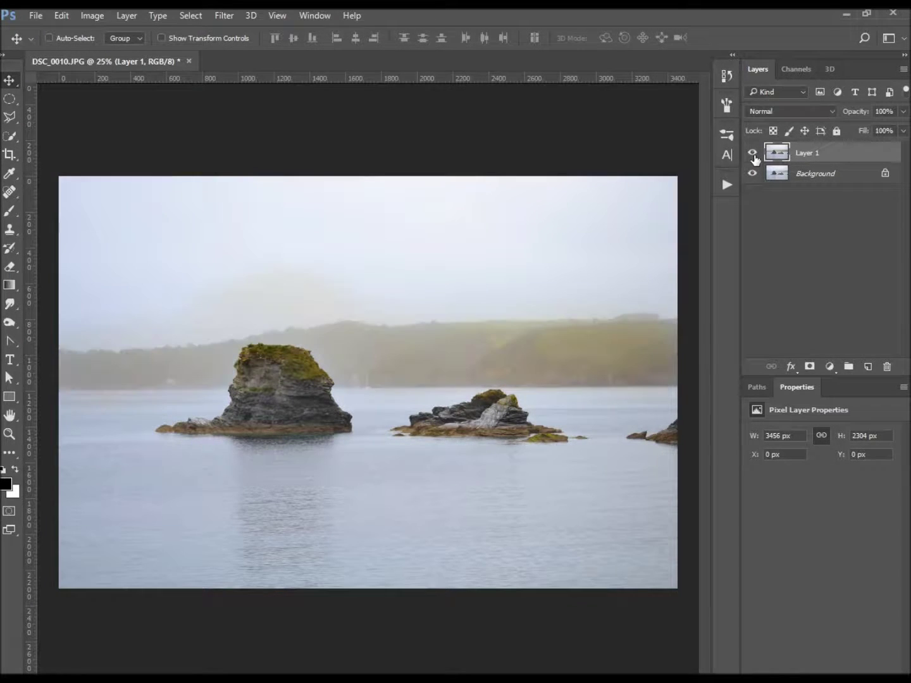
{"action": "left_click", "coordinate": [753, 156]}
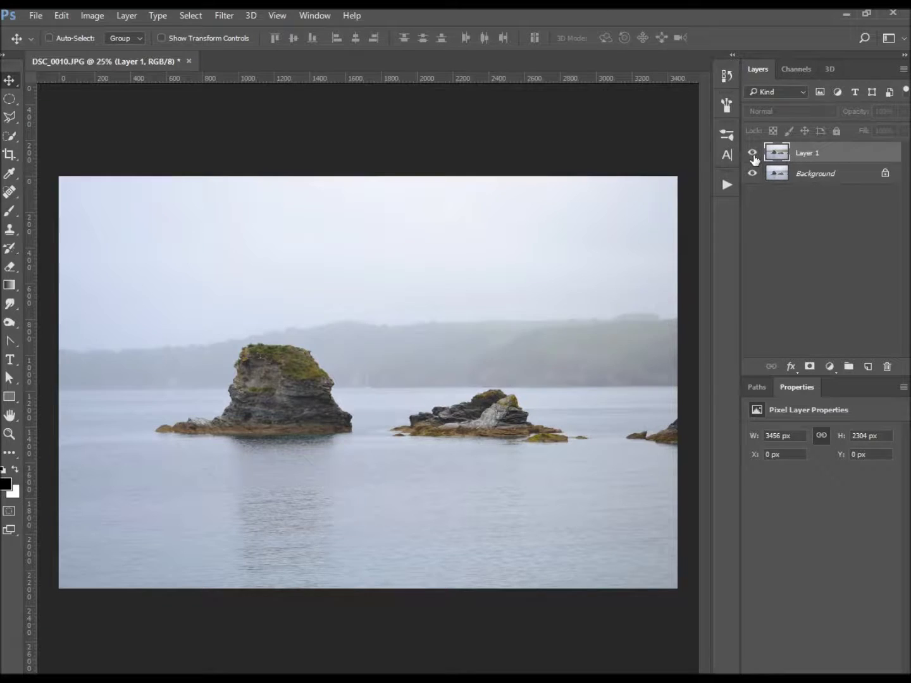
{"action": "left_click", "coordinate": [753, 153]}
{"action": "left_click", "coordinate": [753, 154]}
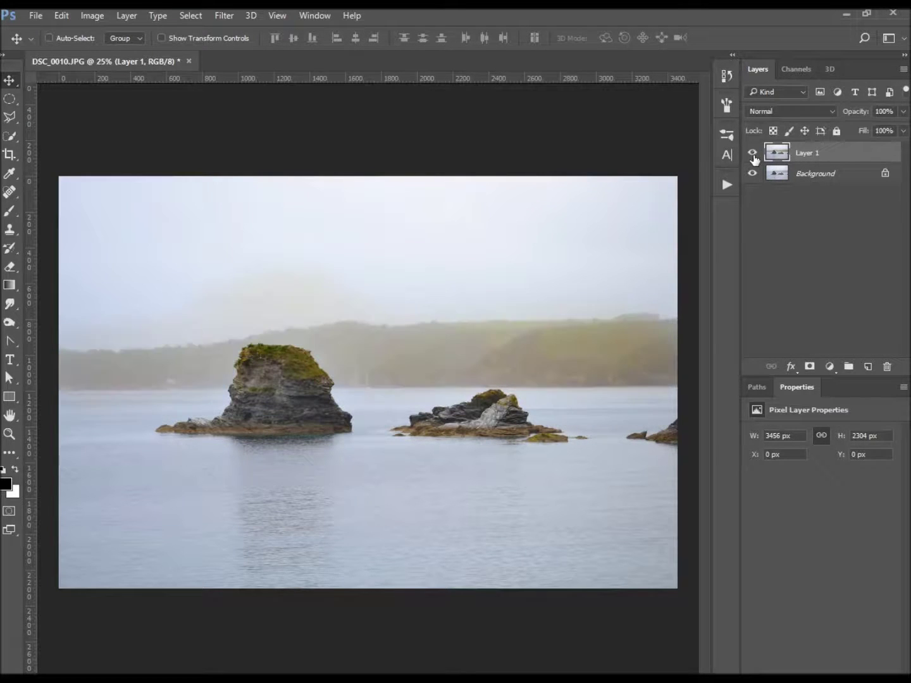
{"action": "left_click", "coordinate": [753, 154]}
{"action": "left_click", "coordinate": [753, 154]}
- Reopen Camera Raw and set a new Adjustment Brush to Dehaze 0, Clarity +10, Saturation +10
{"action": "left_click", "coordinate": [226, 19]}
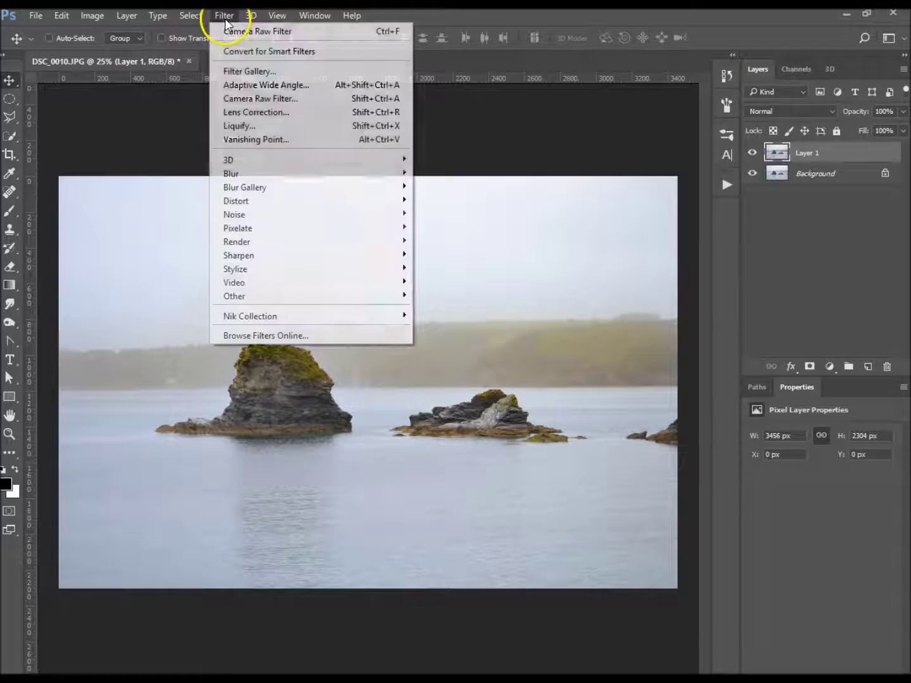
{"action": "left_click", "coordinate": [260, 97]}
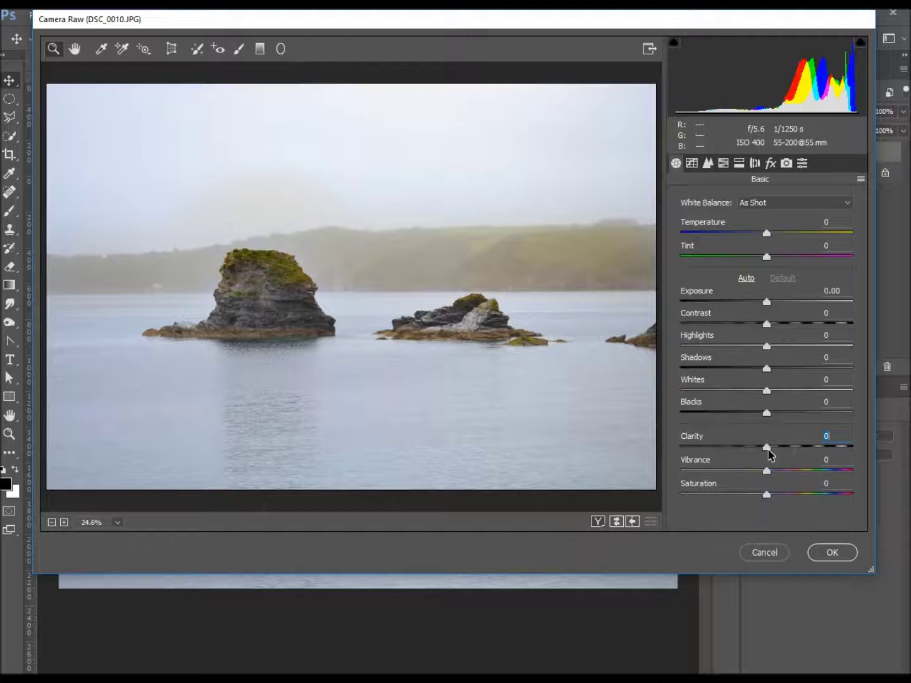
{"action": "left_click", "coordinate": [238, 49]}
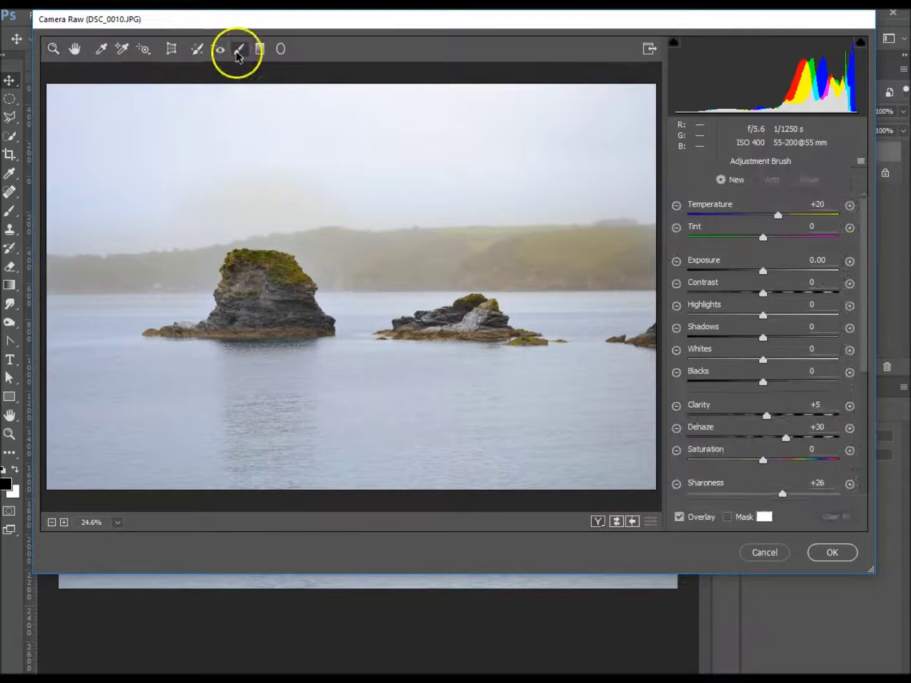
{"action": "left_click", "coordinate": [785, 439]}
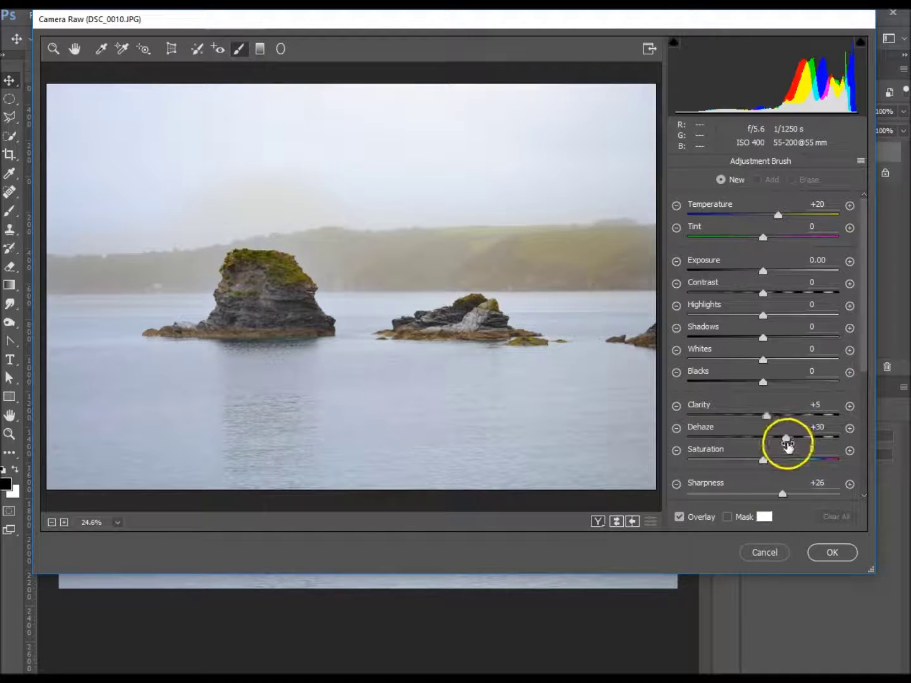
{"action": "left_click_drag", "start_coordinate": [786, 441], "coordinate": [771, 416]}
{"action": "left_click_drag", "start_coordinate": [739, 459], "coordinate": [772, 462]}
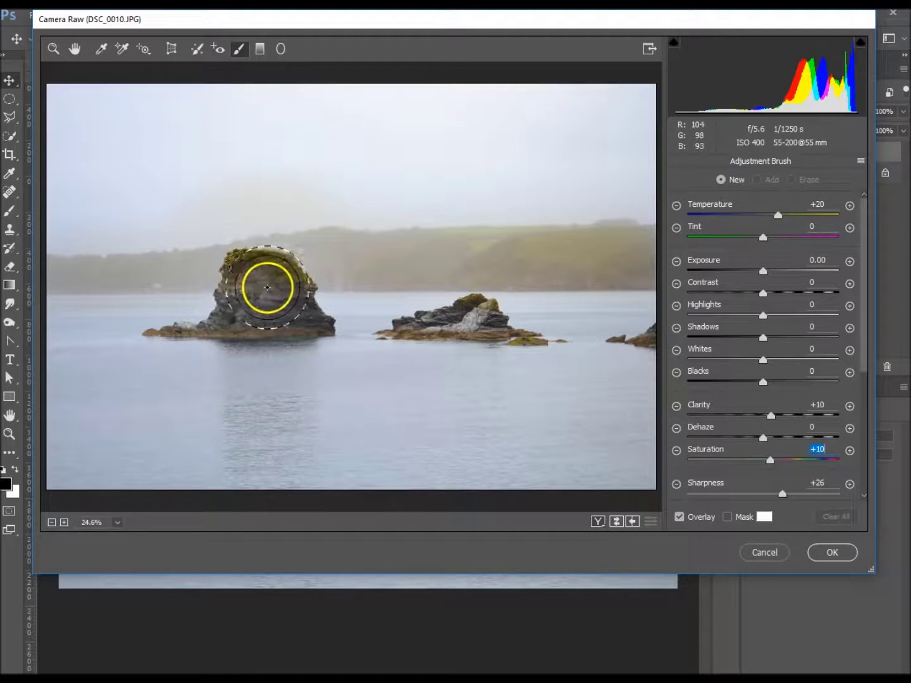
- Paint the adjustment over the left and middle rock stacks and across the water at right
{"action": "mouse_move", "coordinate": [279, 291]}
{"action": "left_mouse_down"}
{"action": "mouse_move", "coordinate": [264, 281]}
{"action": "mouse_move", "coordinate": [248, 309]}
{"action": "mouse_move", "coordinate": [299, 309]}
{"action": "mouse_move", "coordinate": [281, 283]}
{"action": "mouse_move", "coordinate": [216, 320]}
{"action": "left_mouse_up"}
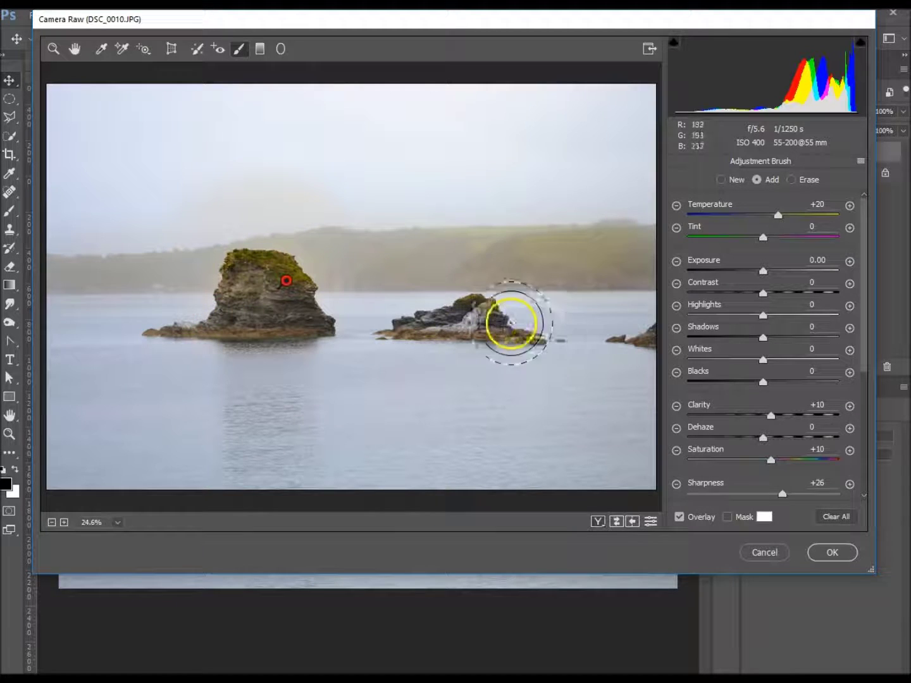
{"action": "mouse_move", "coordinate": [511, 323]}
{"action": "left_mouse_down"}
{"action": "mouse_move", "coordinate": [494, 315]}
{"action": "mouse_move", "coordinate": [419, 325]}
{"action": "mouse_move", "coordinate": [463, 326]}
{"action": "mouse_move", "coordinate": [475, 297]}
{"action": "left_mouse_up"}
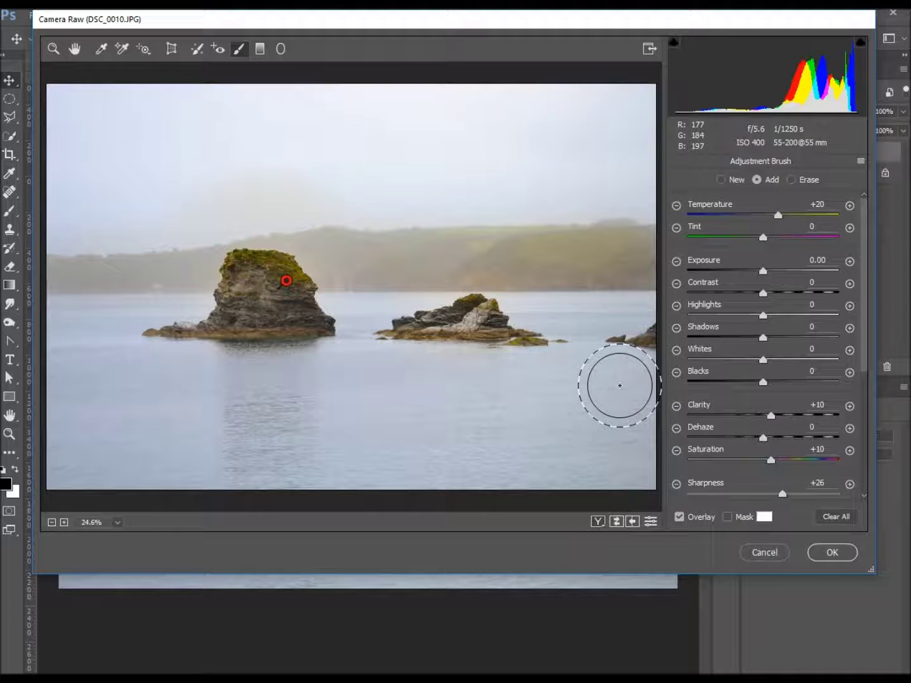
{"action": "mouse_move", "coordinate": [620, 385]}
{"action": "left_mouse_down"}
{"action": "mouse_move", "coordinate": [588, 374]}
{"action": "mouse_move", "coordinate": [465, 388]}
{"action": "left_mouse_up"}
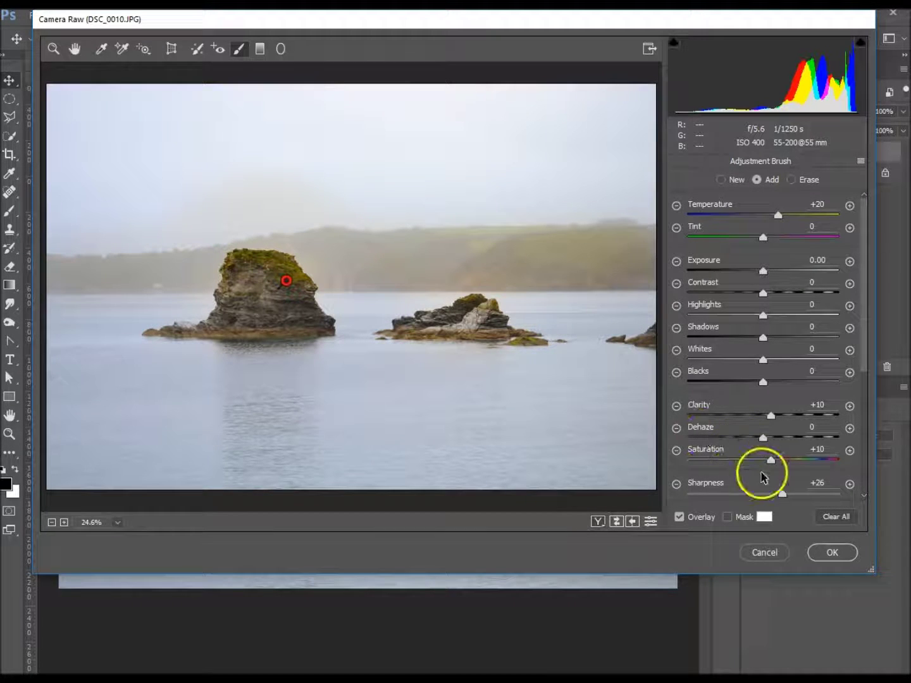
- Confirm the Camera Raw dialog with OK so the warmer, crisper rock stacks land on Layer 1
{"action": "left_click", "coordinate": [839, 560]}
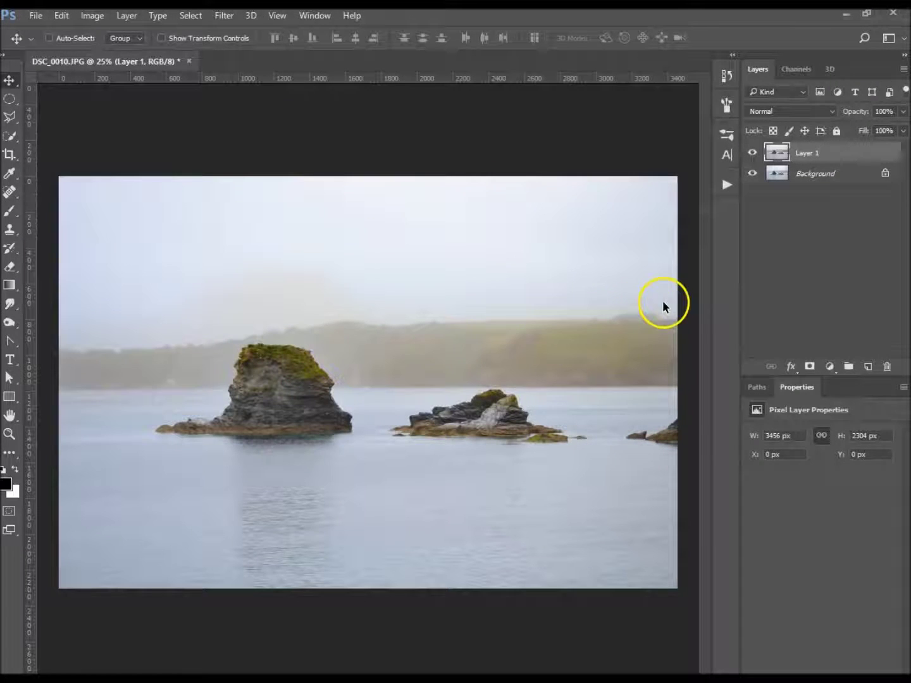